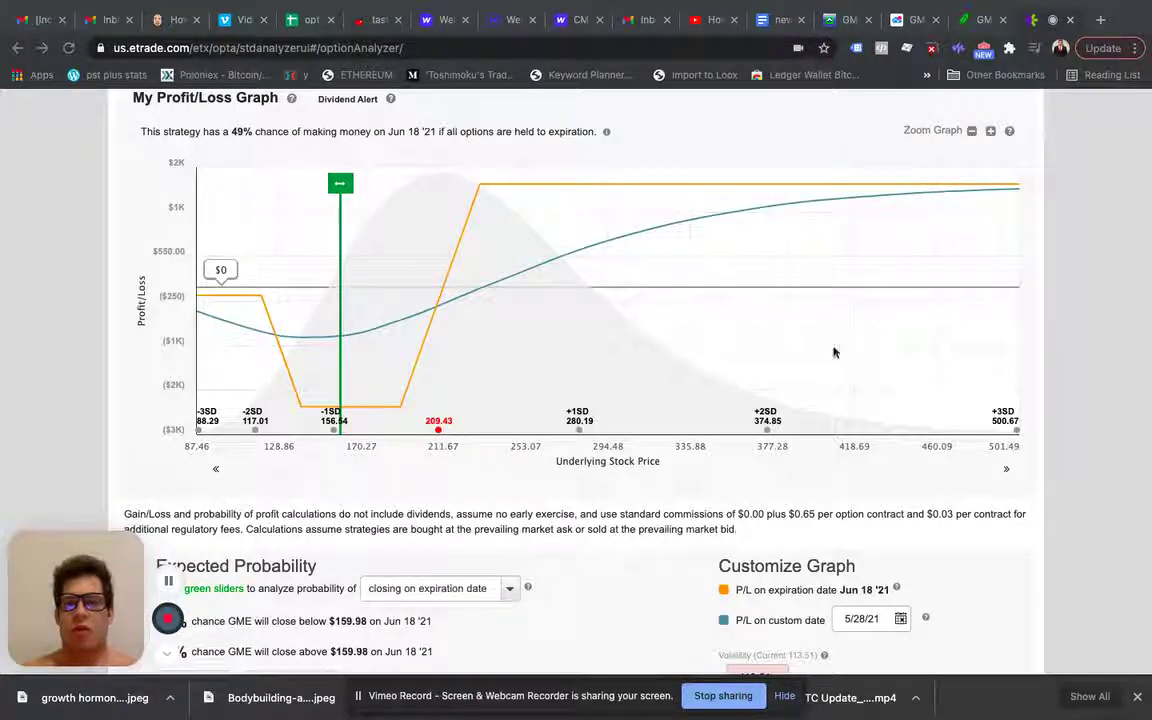
Step: On the GME daily chart, drag the two horizontal price lines to 182.70 and 136.52
click(916, 21)
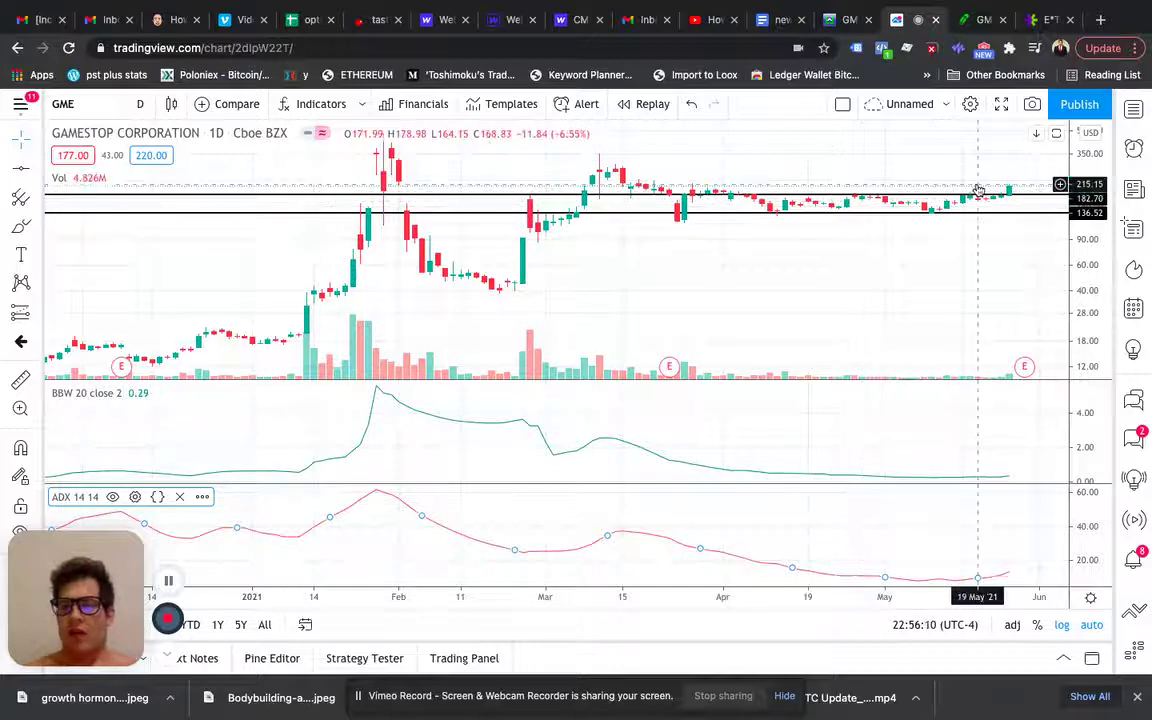
drag(1012, 196, 990, 204)
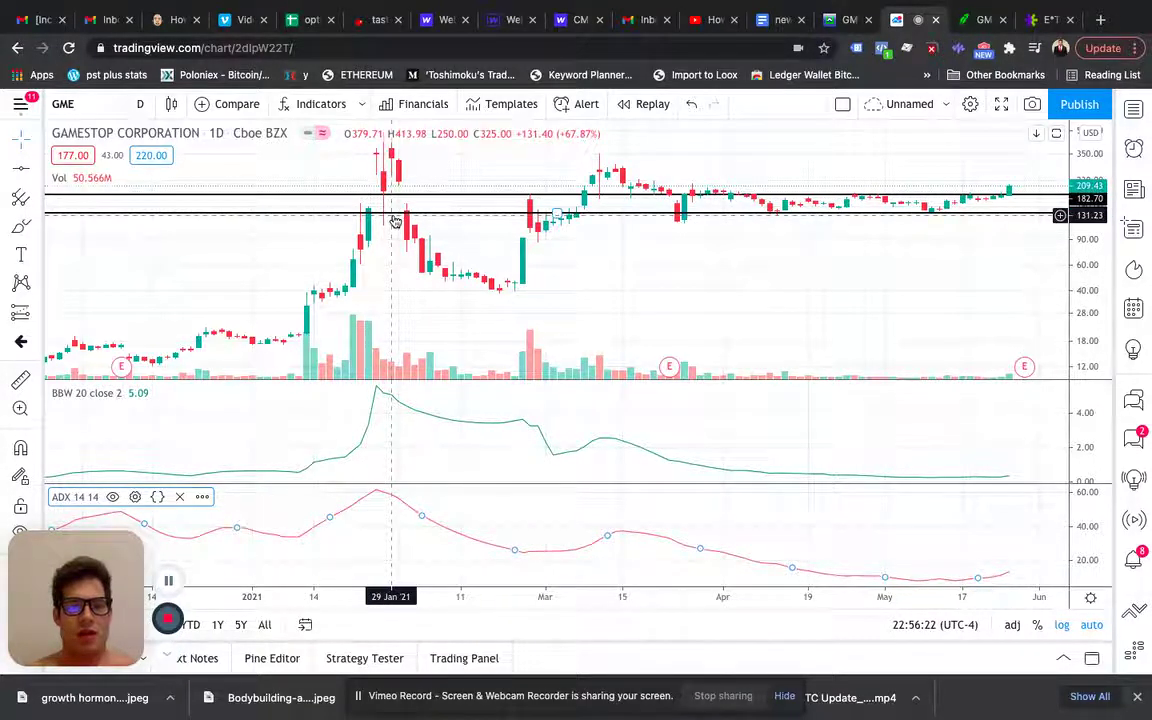
drag(395, 215, 393, 212)
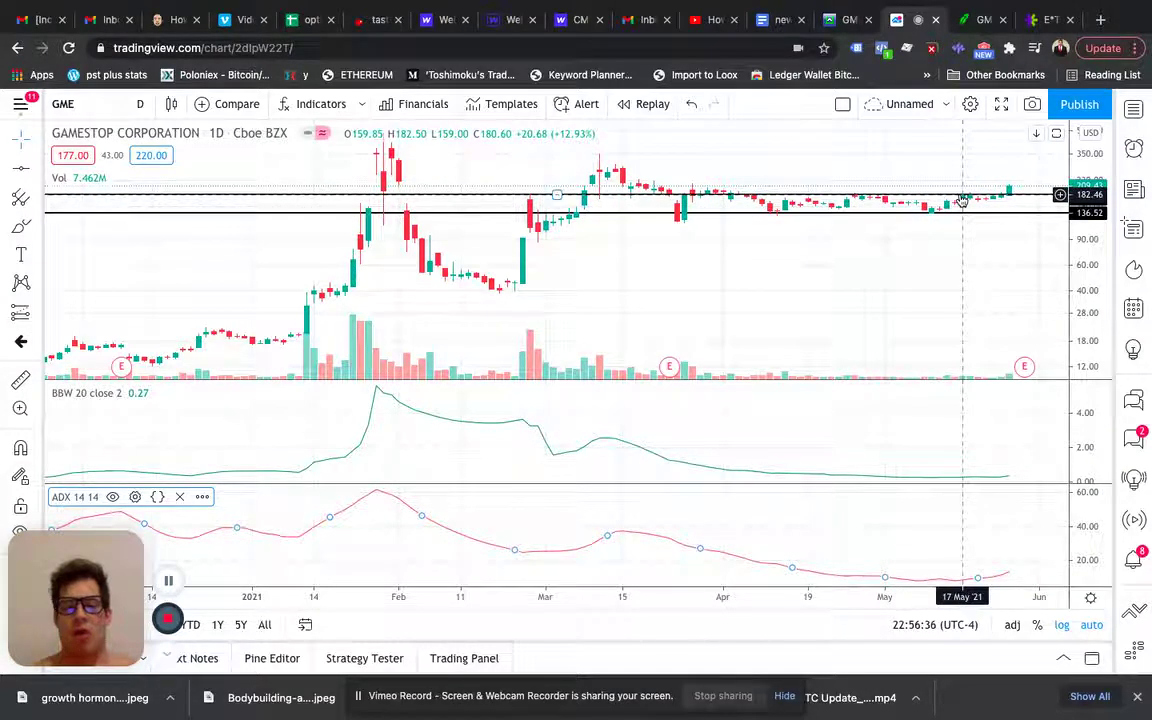
Step: Search for 'iv' among indicators, then add Implied Volatility Suite from Favorites as a pane
click(306, 113)
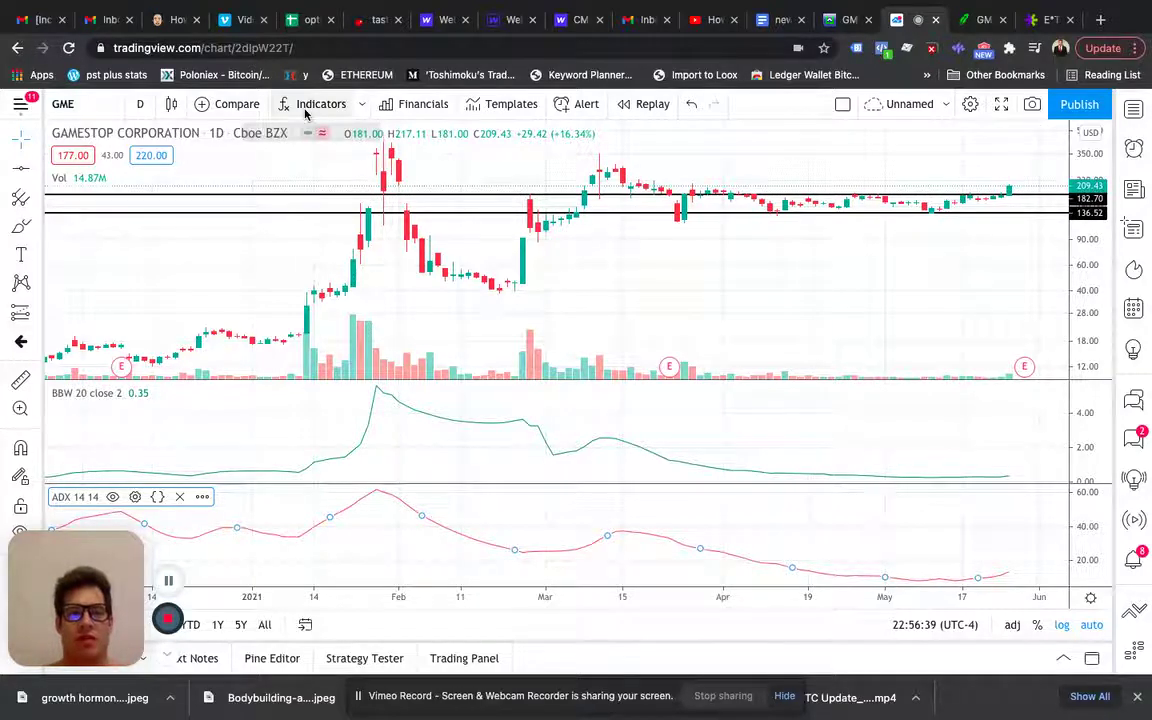
text(im)
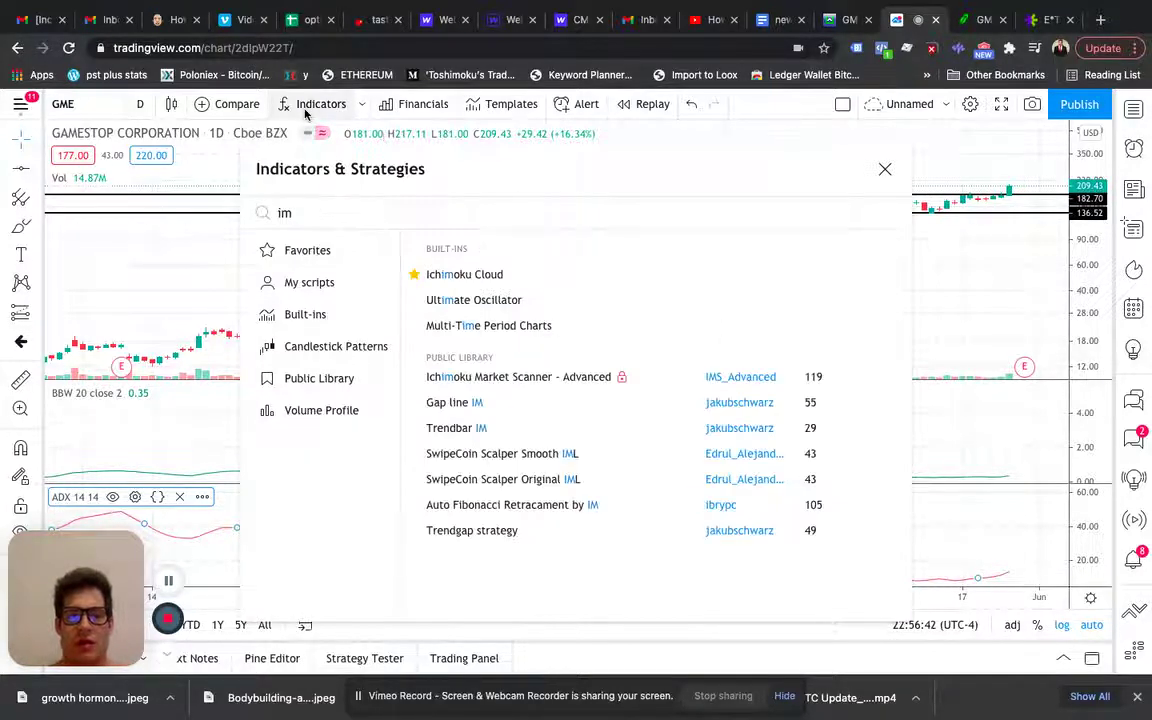
key(BackSpace)
key(BackSpace)
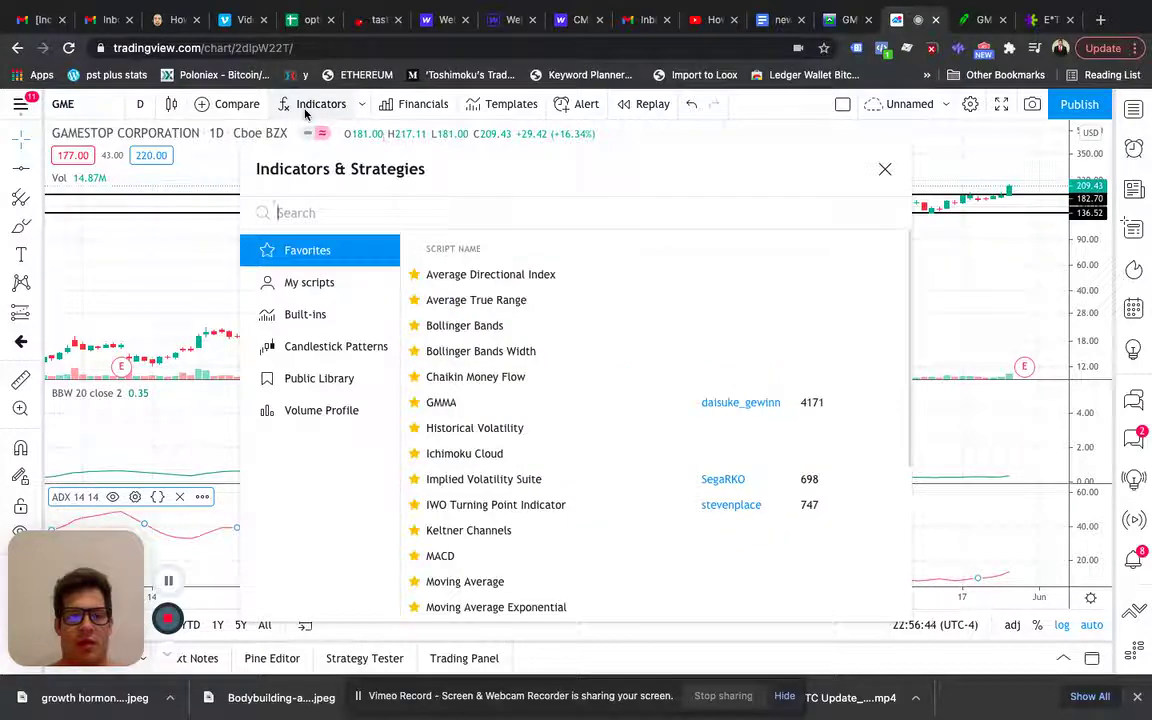
text(iv)
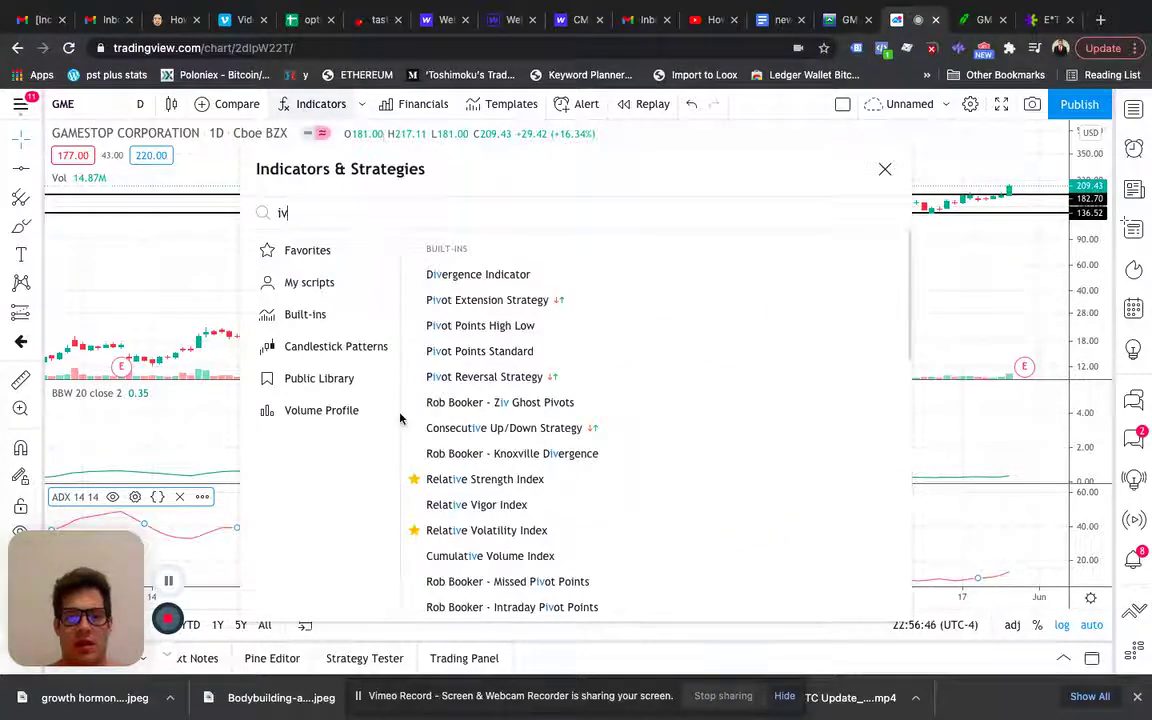
scroll(465, 525, down, 5)
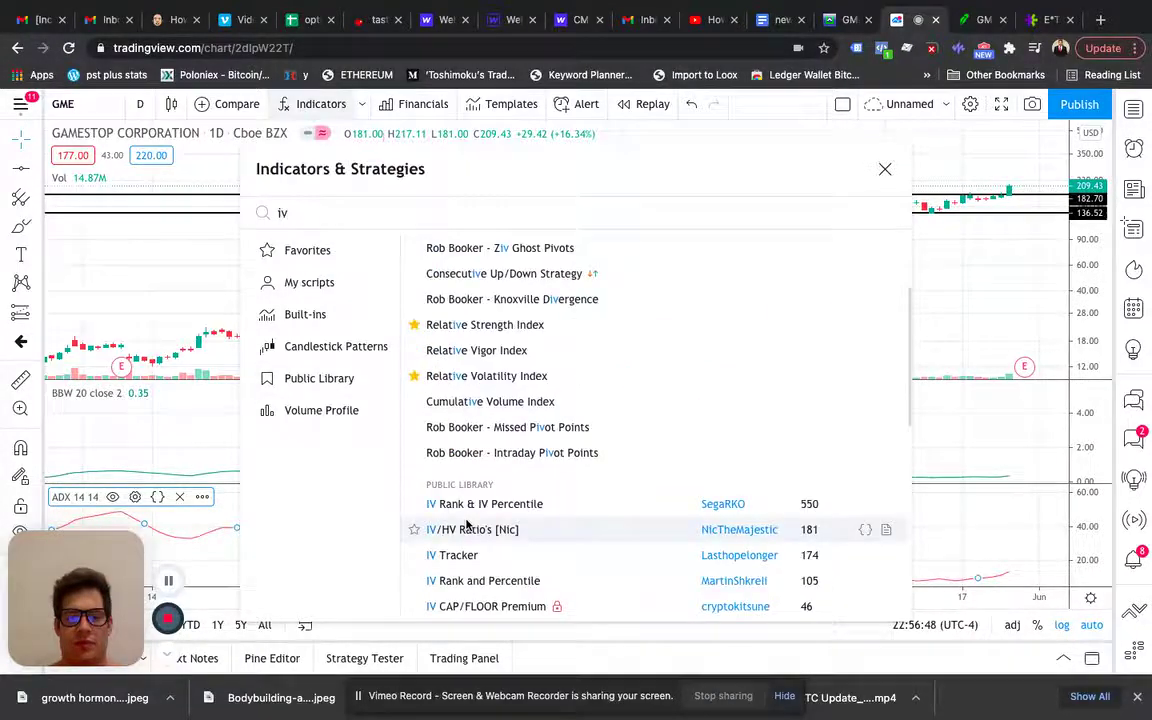
scroll(465, 525, down, 2)
click(290, 250)
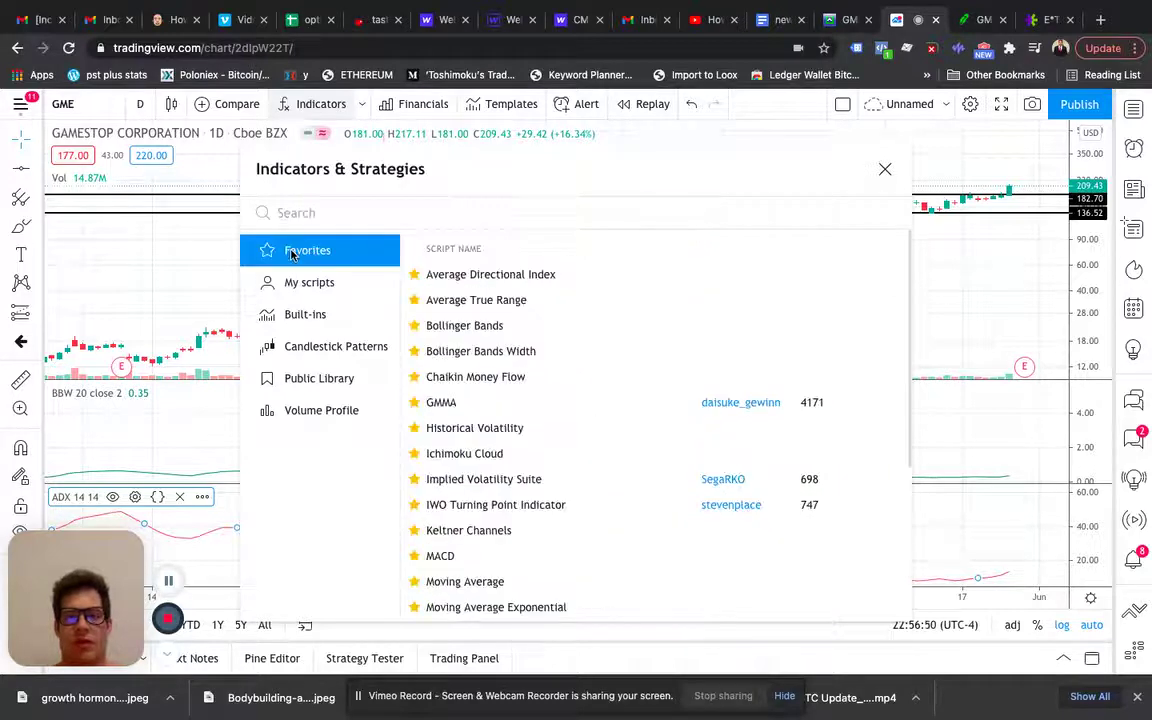
scroll(506, 452, down, 3)
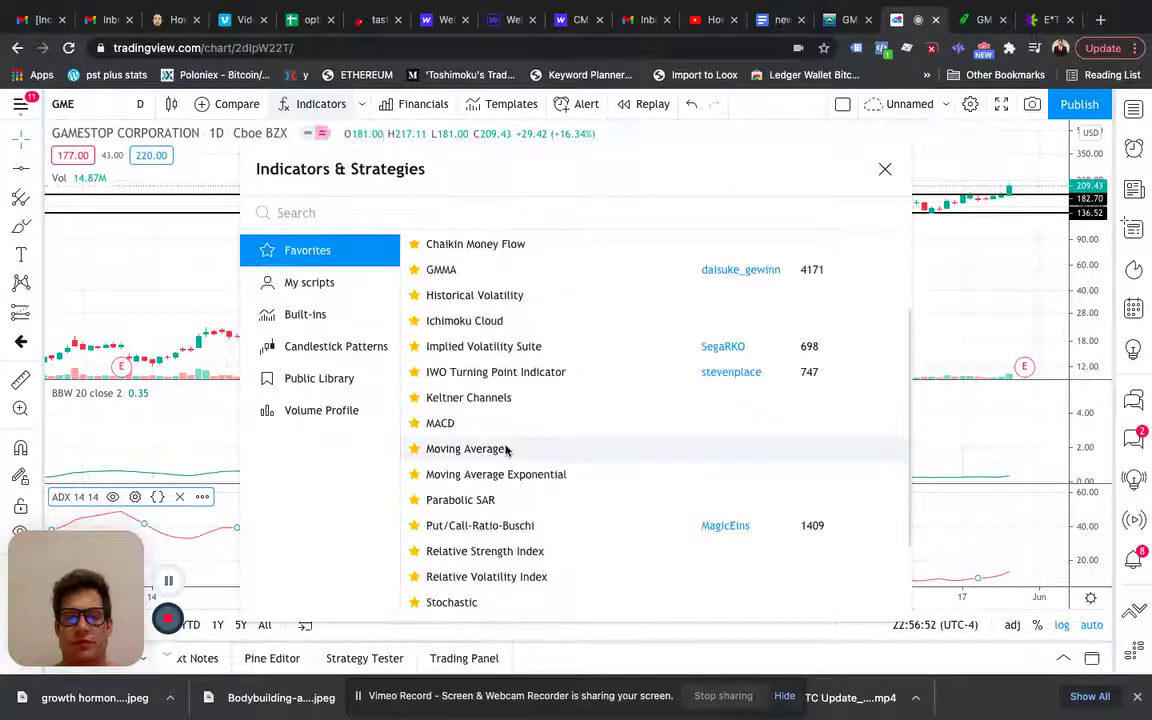
scroll(506, 451, down, 3)
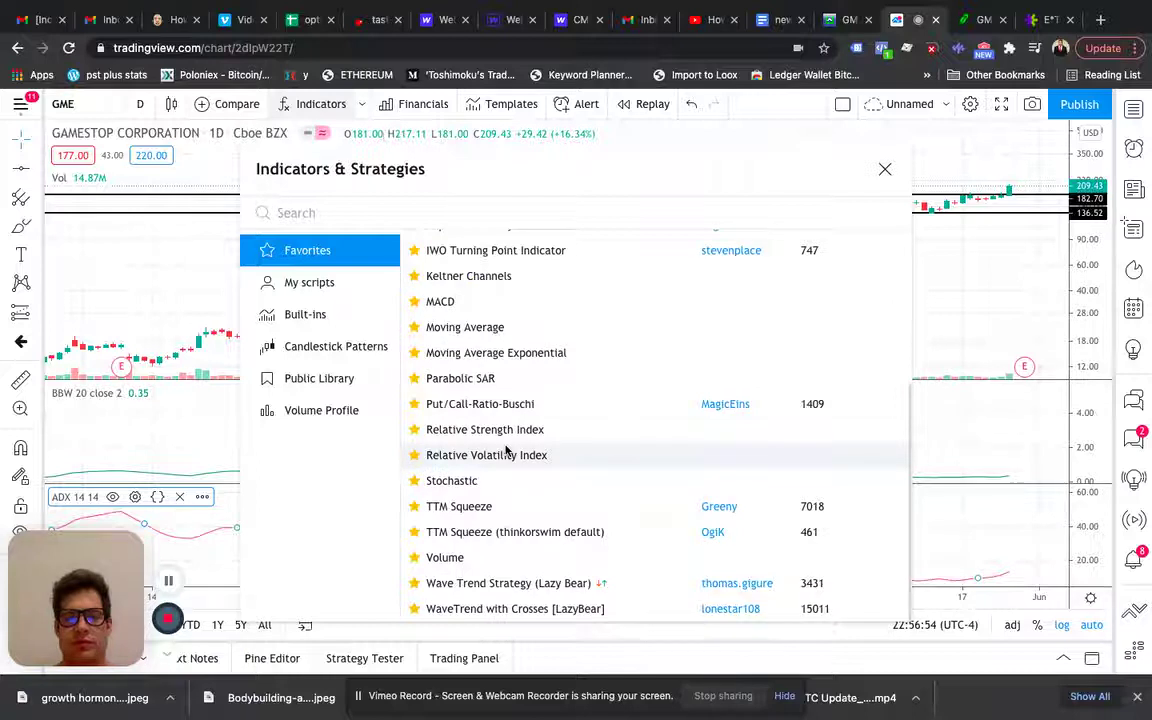
scroll(506, 451, up, 5)
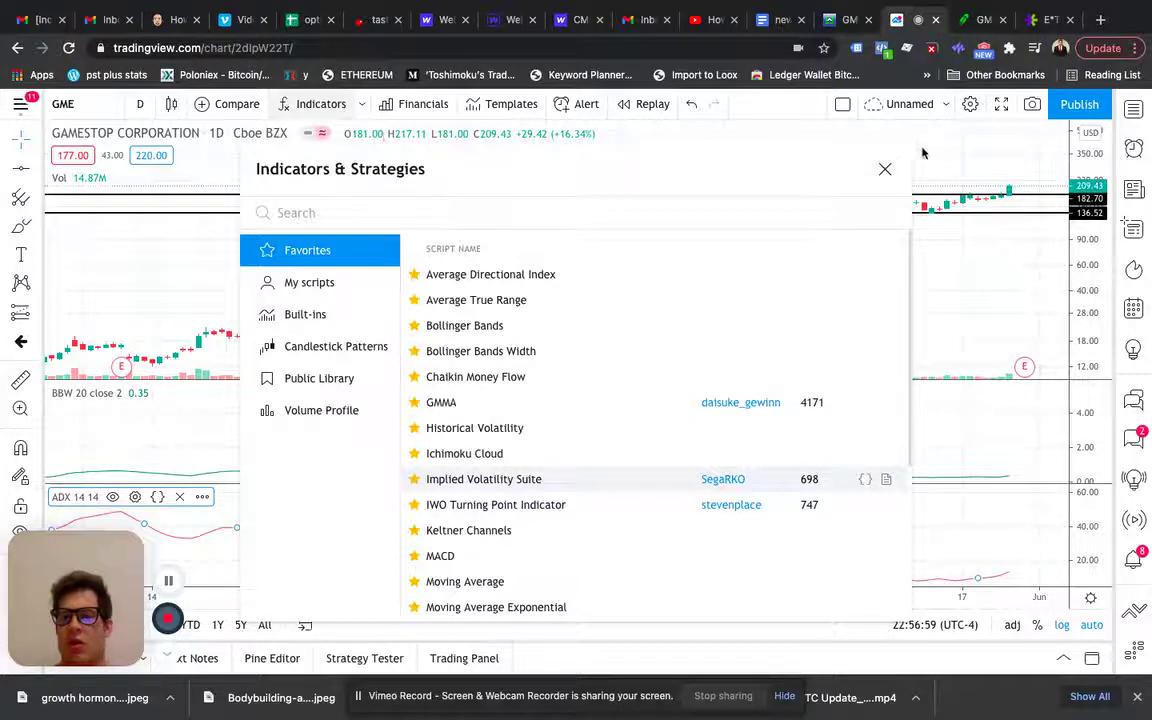
click(883, 169)
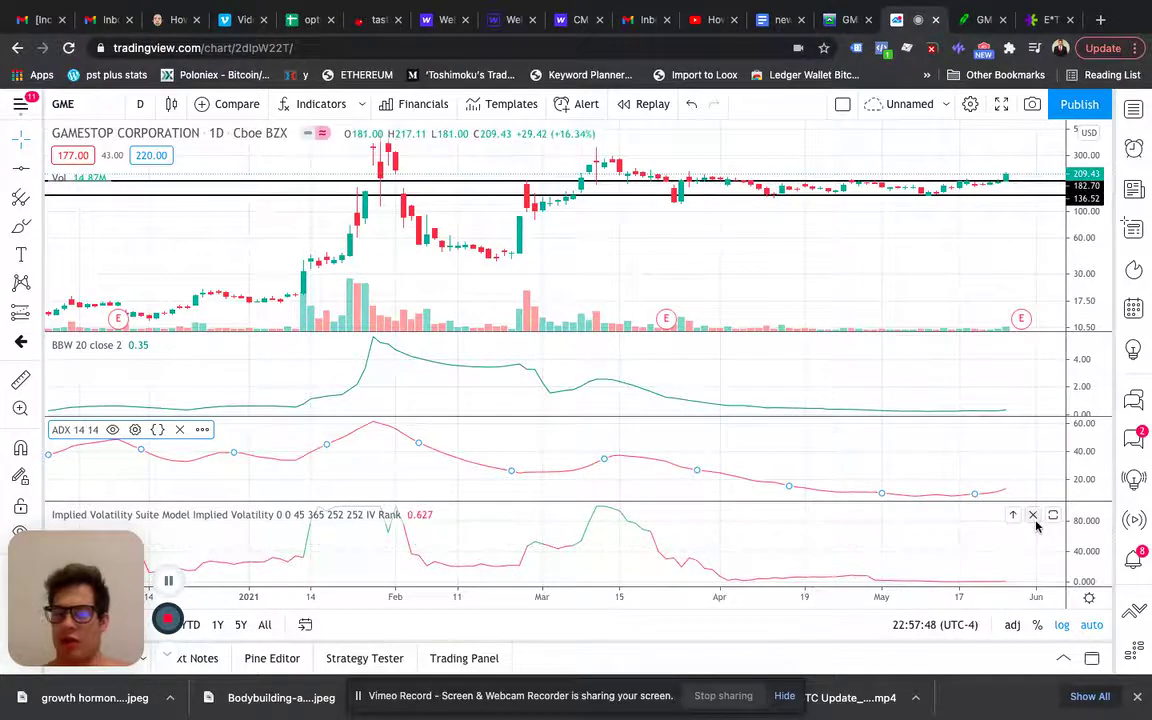
Step: Remove the implied volatility pane and add Bollinger Bands via a 'bb' search
click(1033, 515)
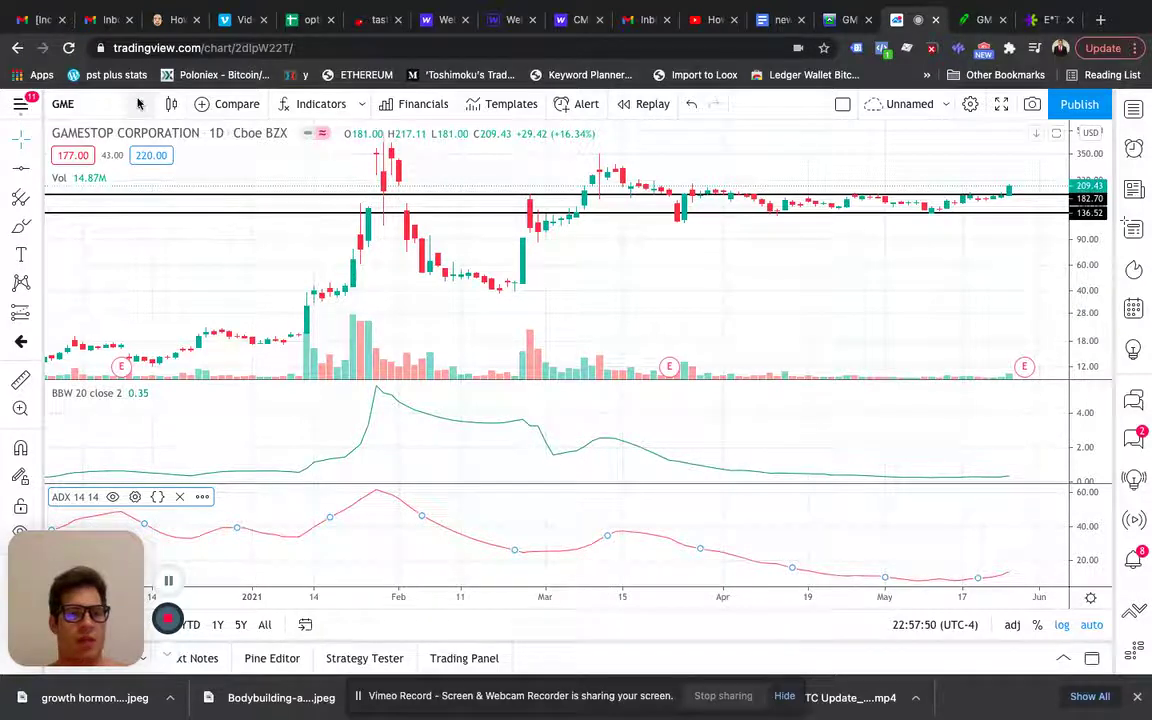
click(322, 106)
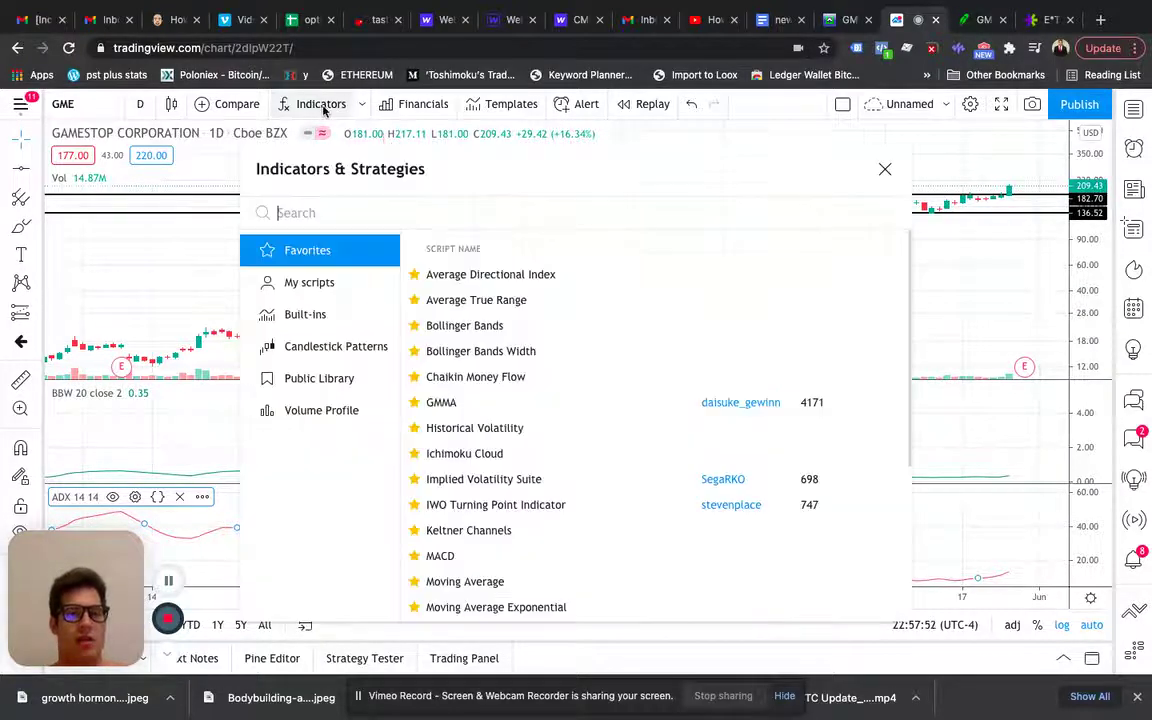
text(bb)
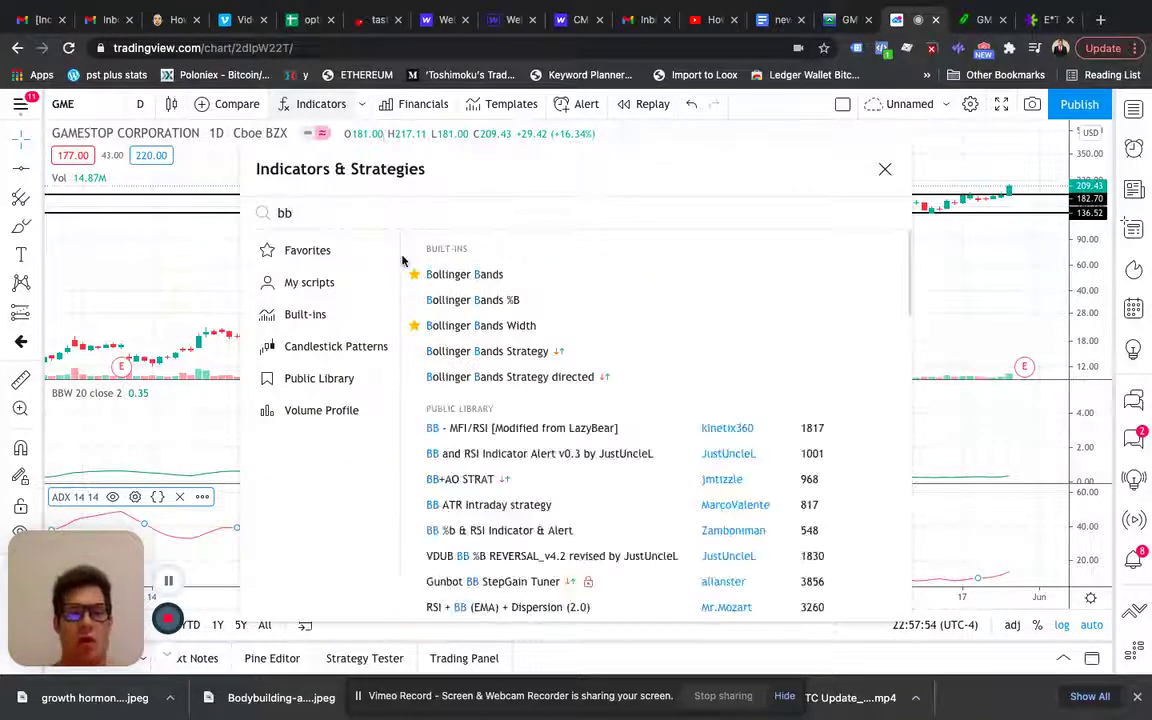
click(450, 276)
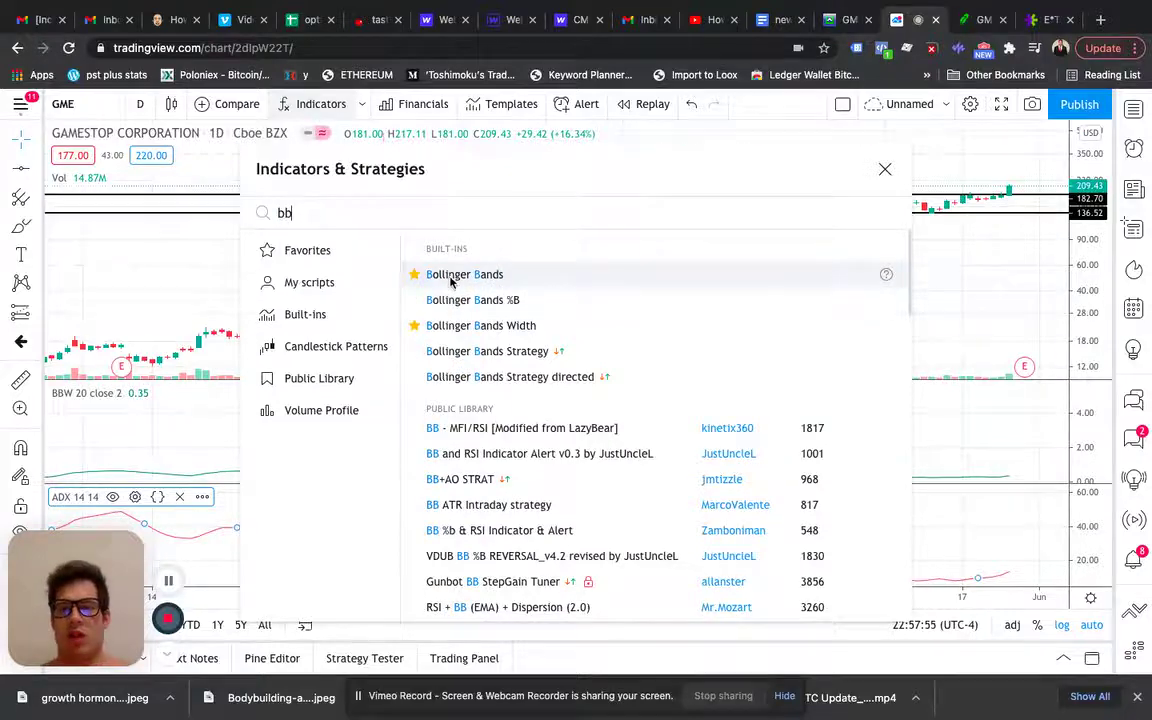
click(884, 170)
Step: Zoom the GME chart, then hide the Bollinger Bands overlay
scroll(885, 165, up, 2)
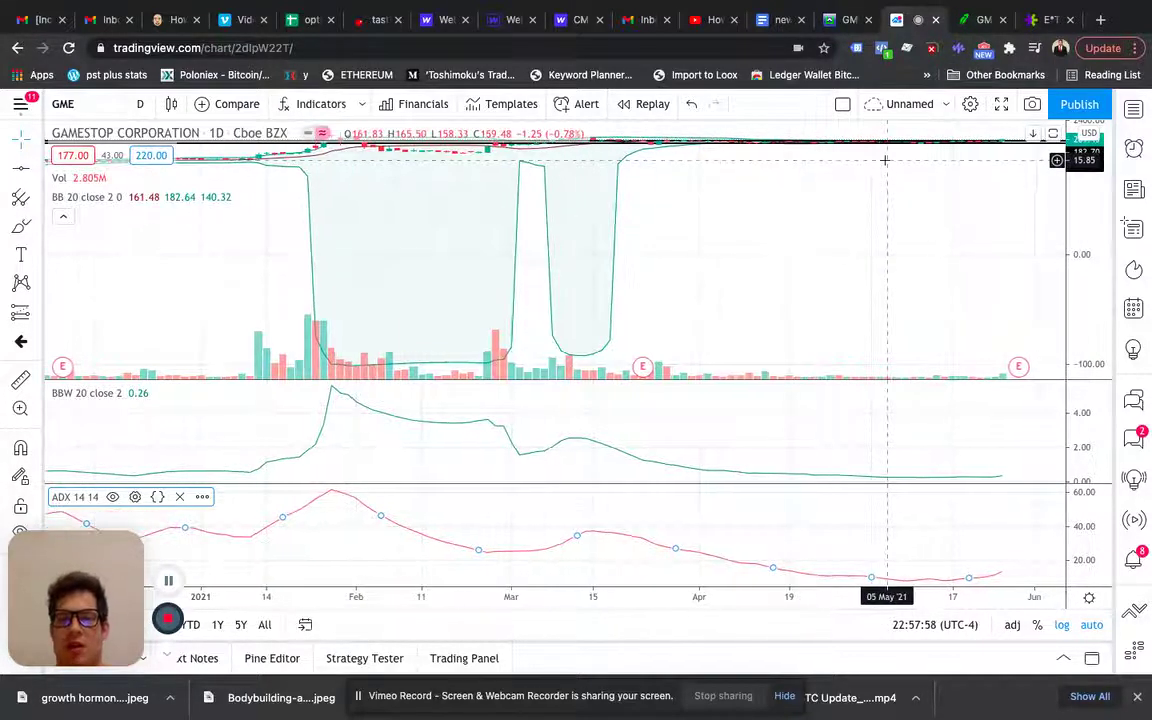
scroll(885, 160, up, 4)
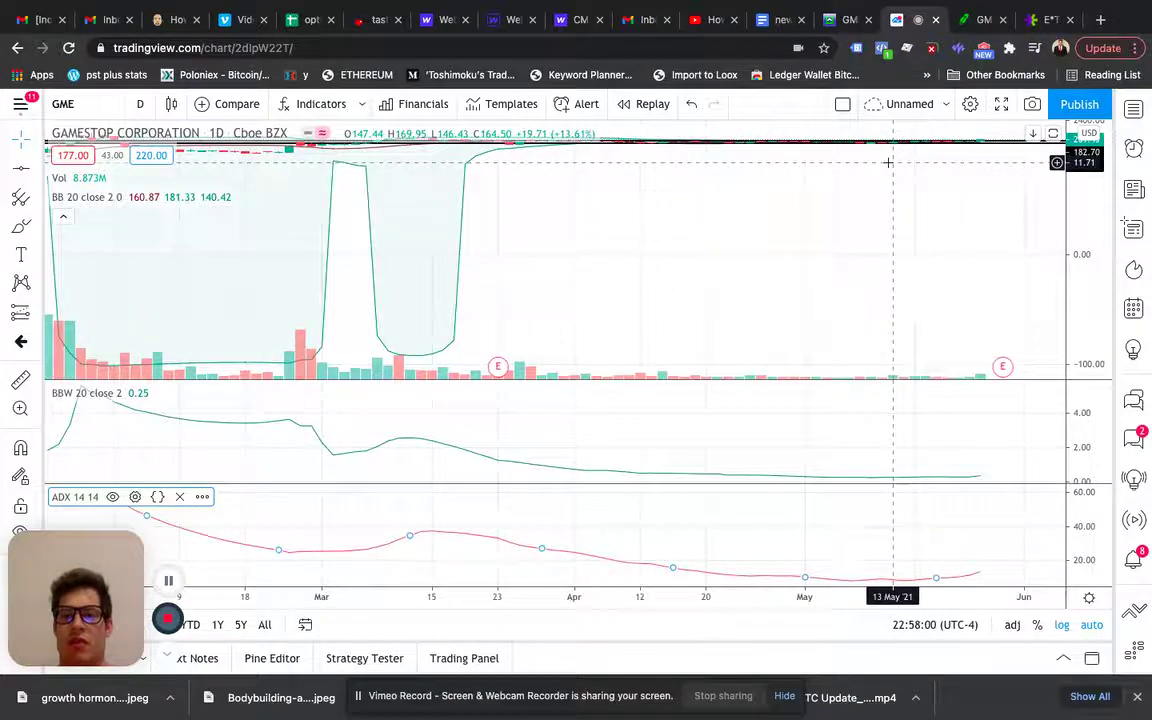
scroll(890, 165, up, 4)
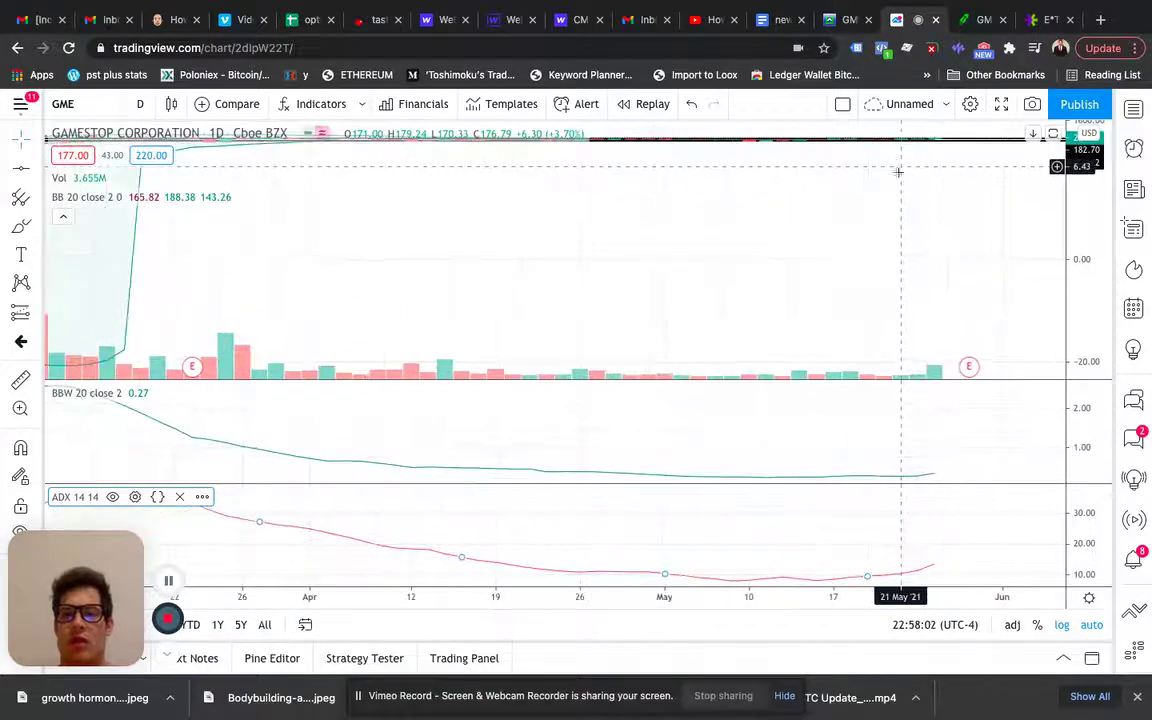
scroll(898, 170, up, 1)
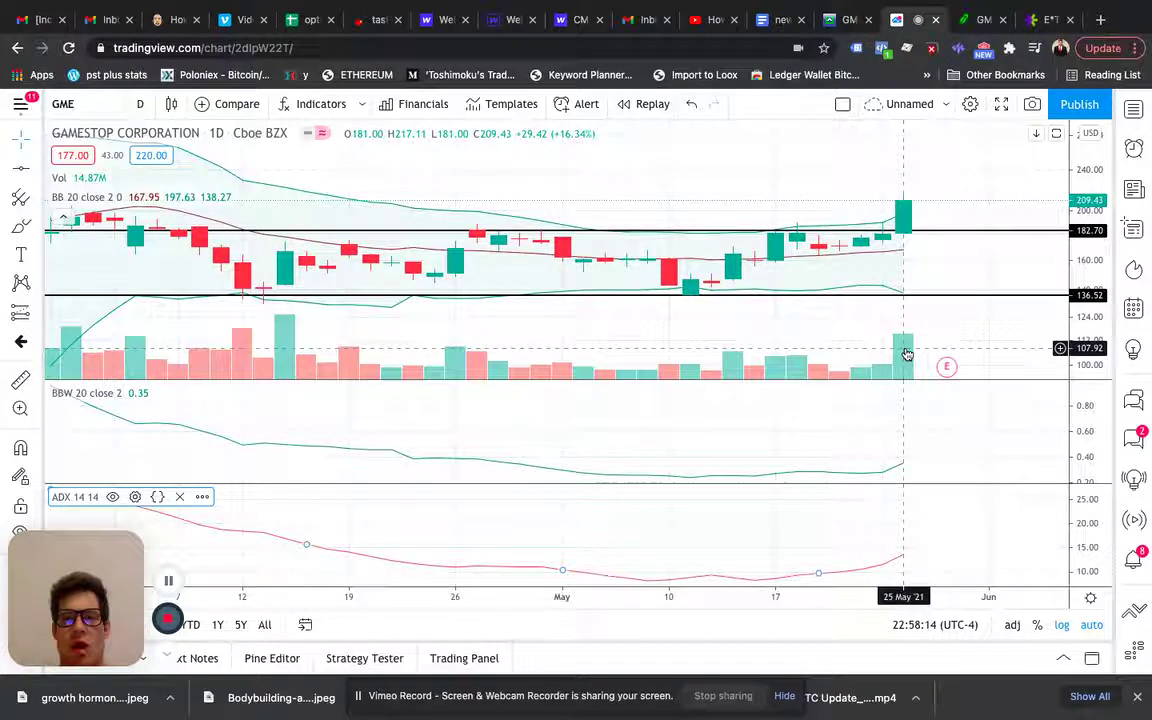
scroll(907, 354, down, 4)
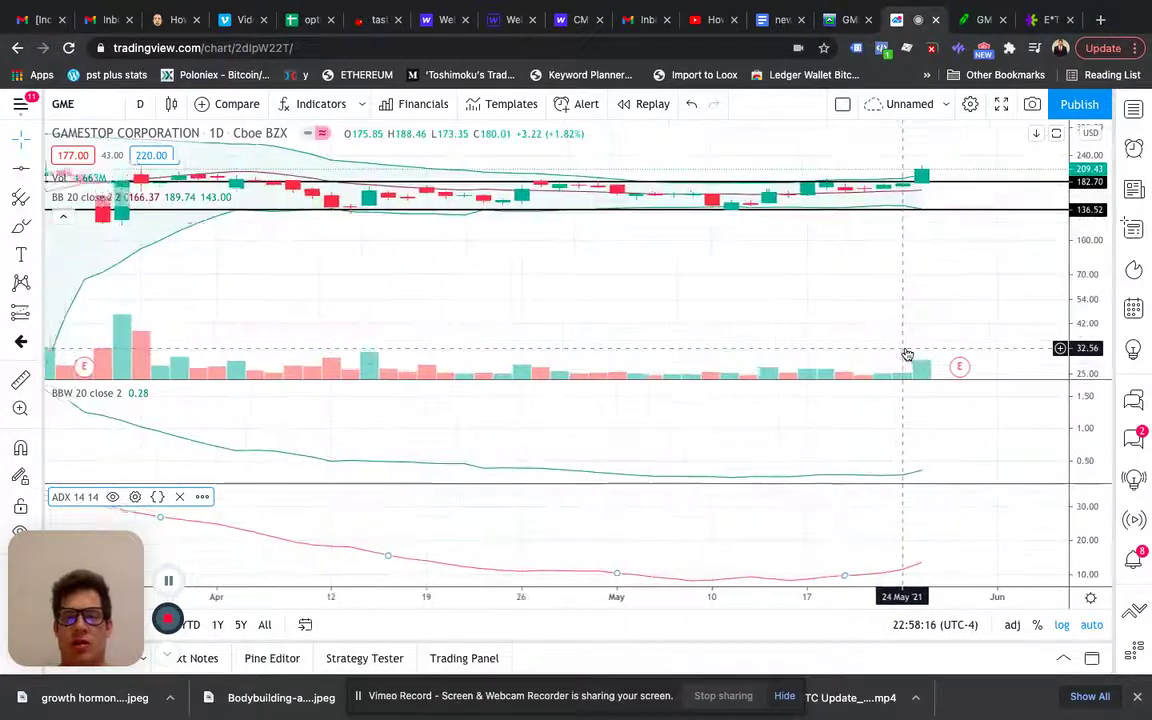
scroll(907, 354, down, 2)
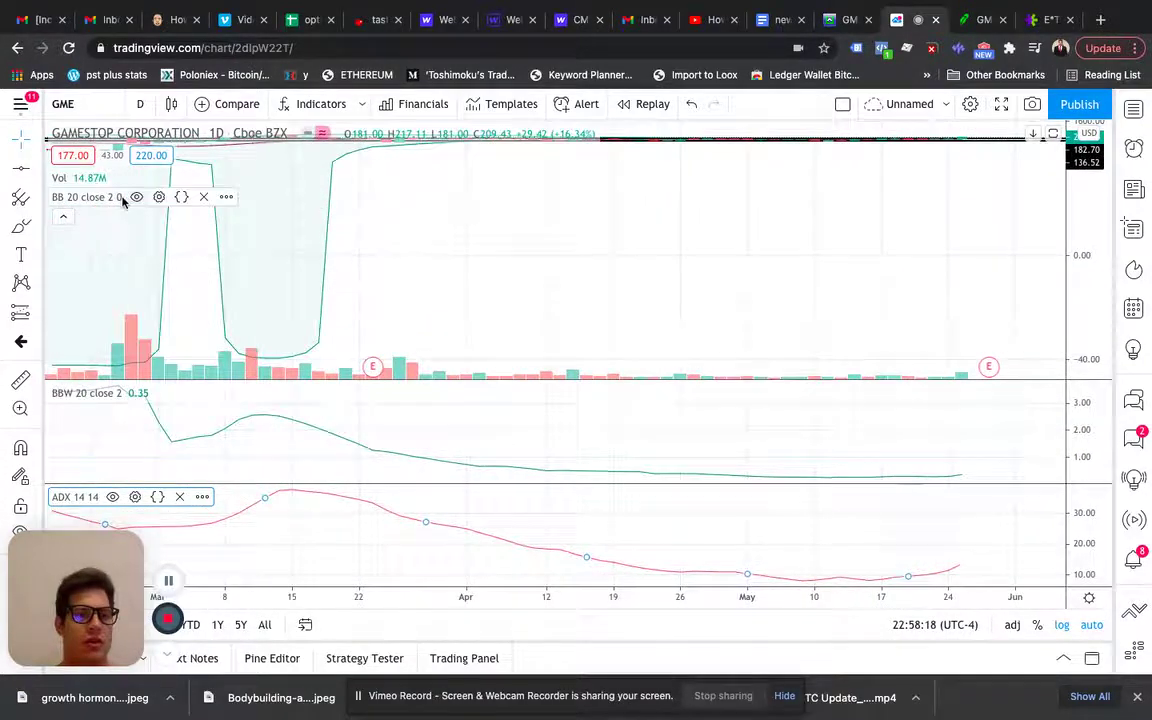
click(136, 198)
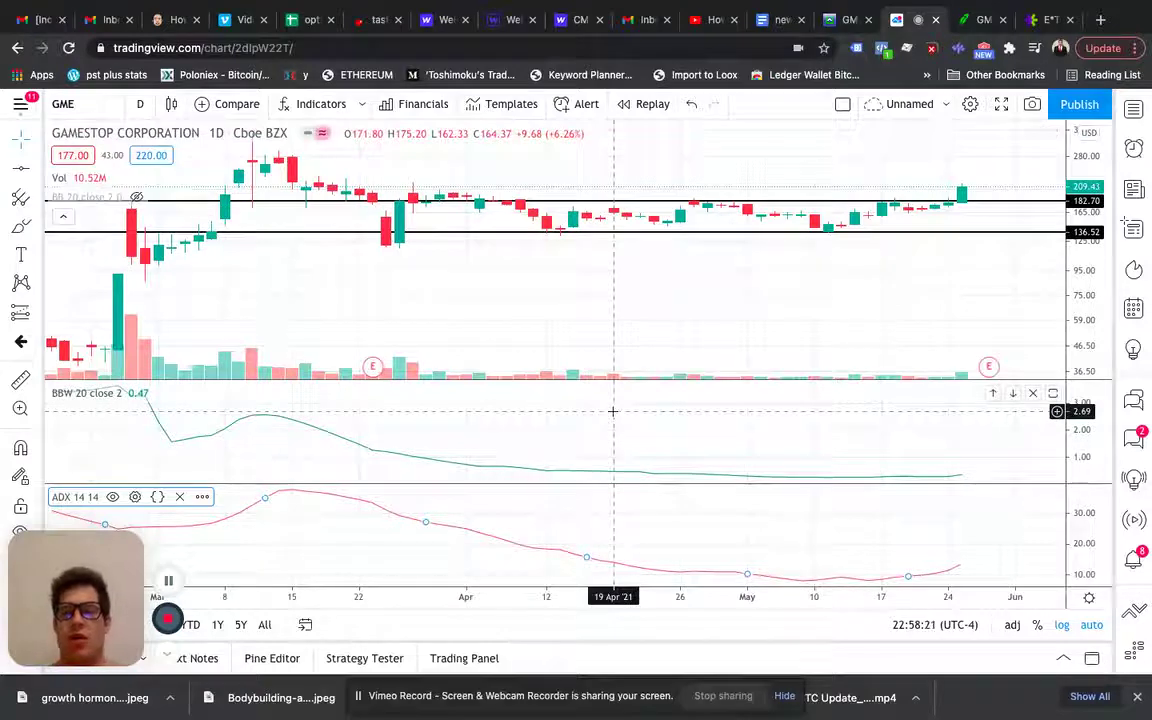
Step: Switch to Robinhood's GME 4-Option Strategy position page
click(980, 22)
scroll(643, 373, up, 5)
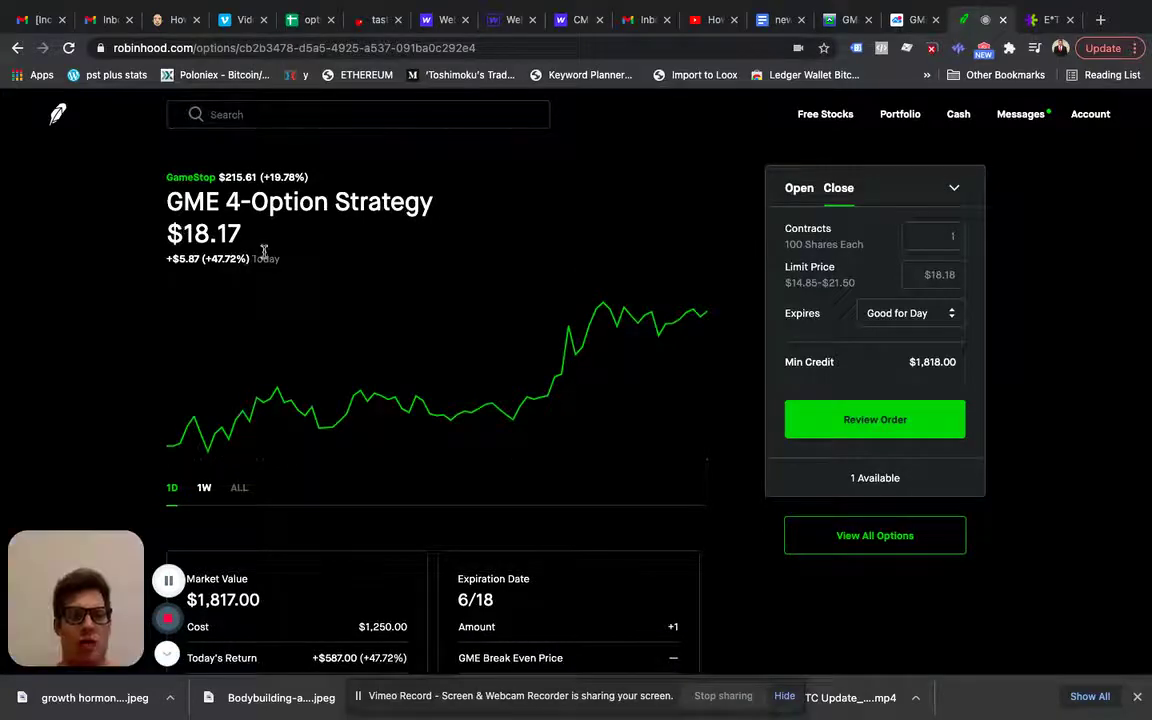
scroll(264, 252, down, 3)
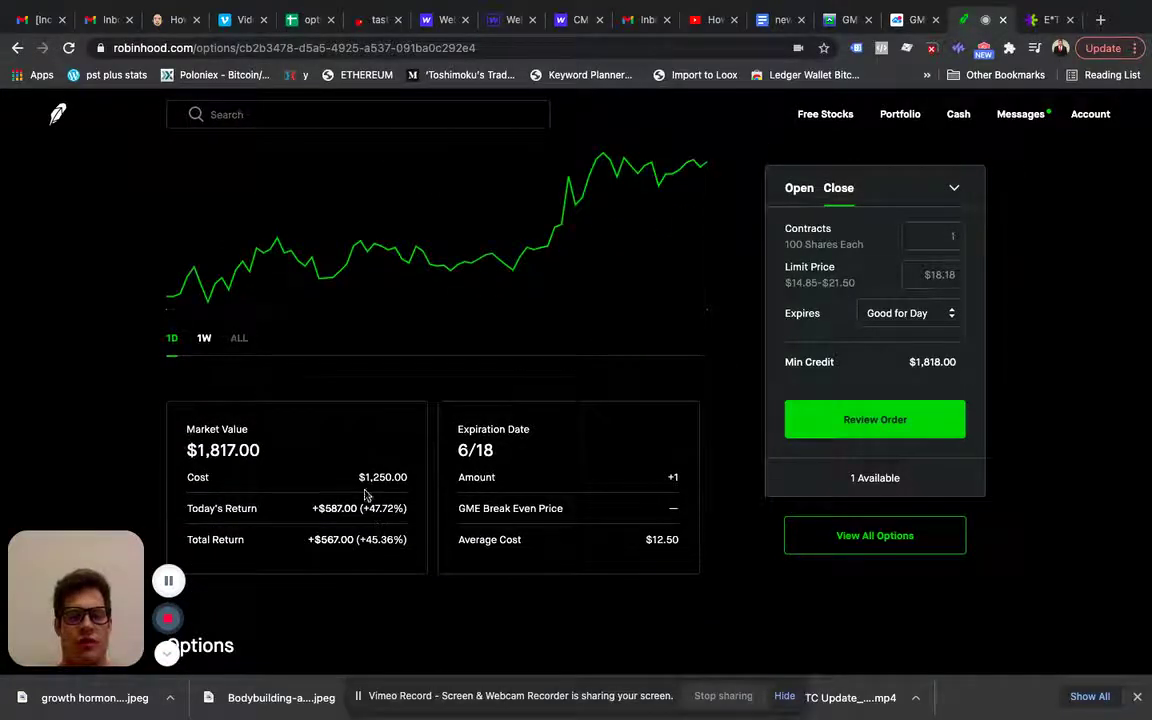
Step: Highlight the 1,250.00 Cost and Total Return values, then scroll to the four option legs
drag(362, 477, 407, 477)
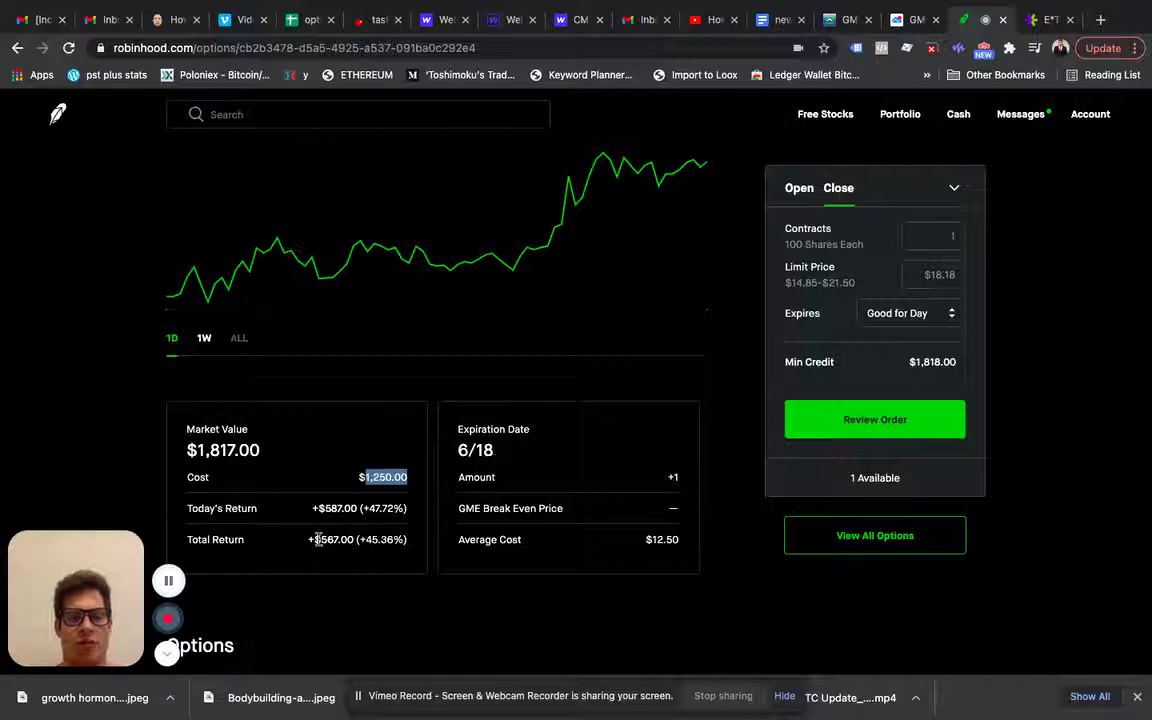
click(324, 480)
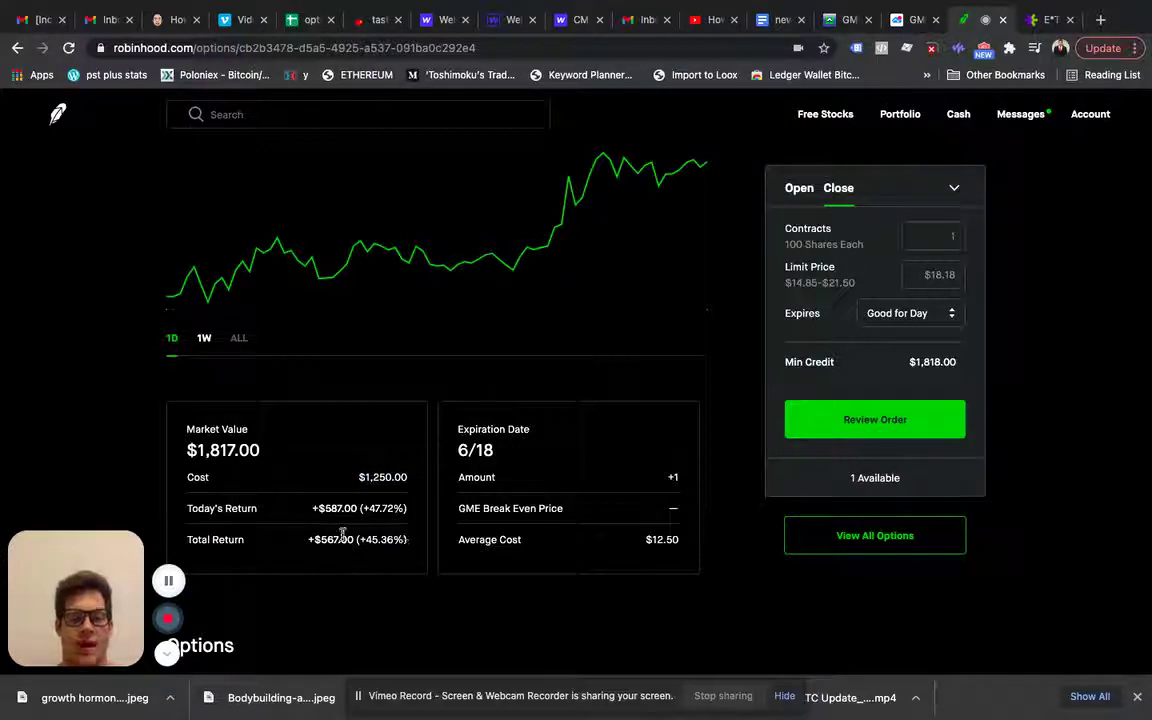
double_click(332, 541)
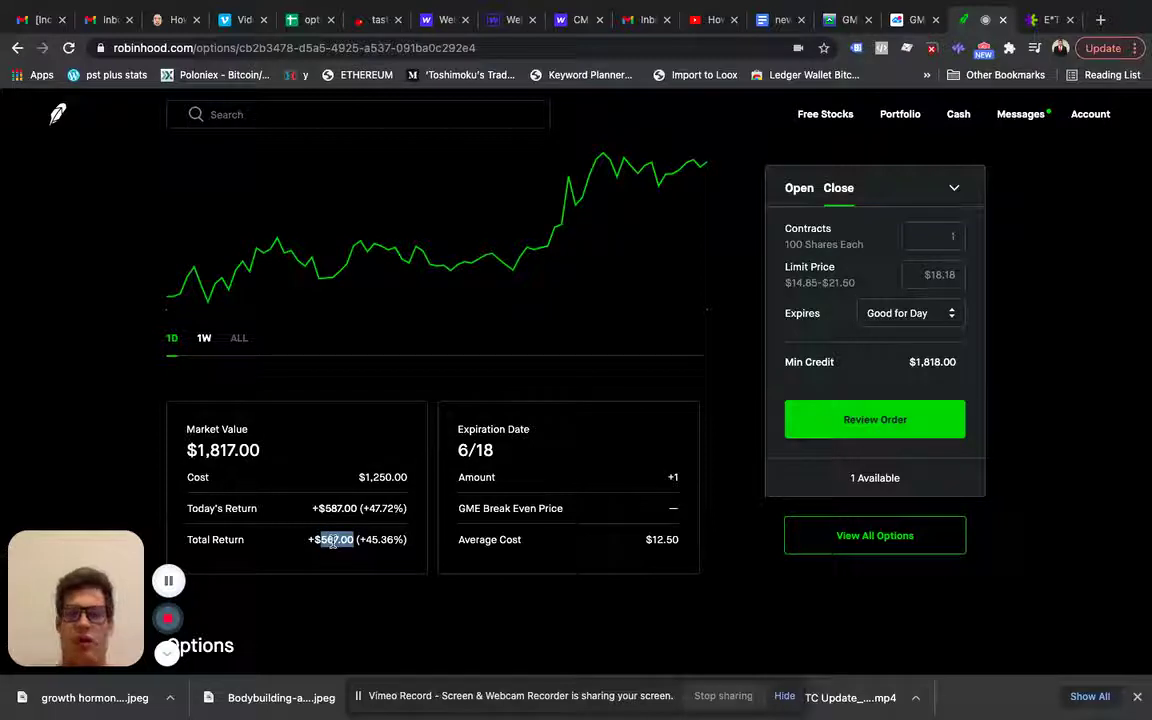
scroll(332, 541, down, 5)
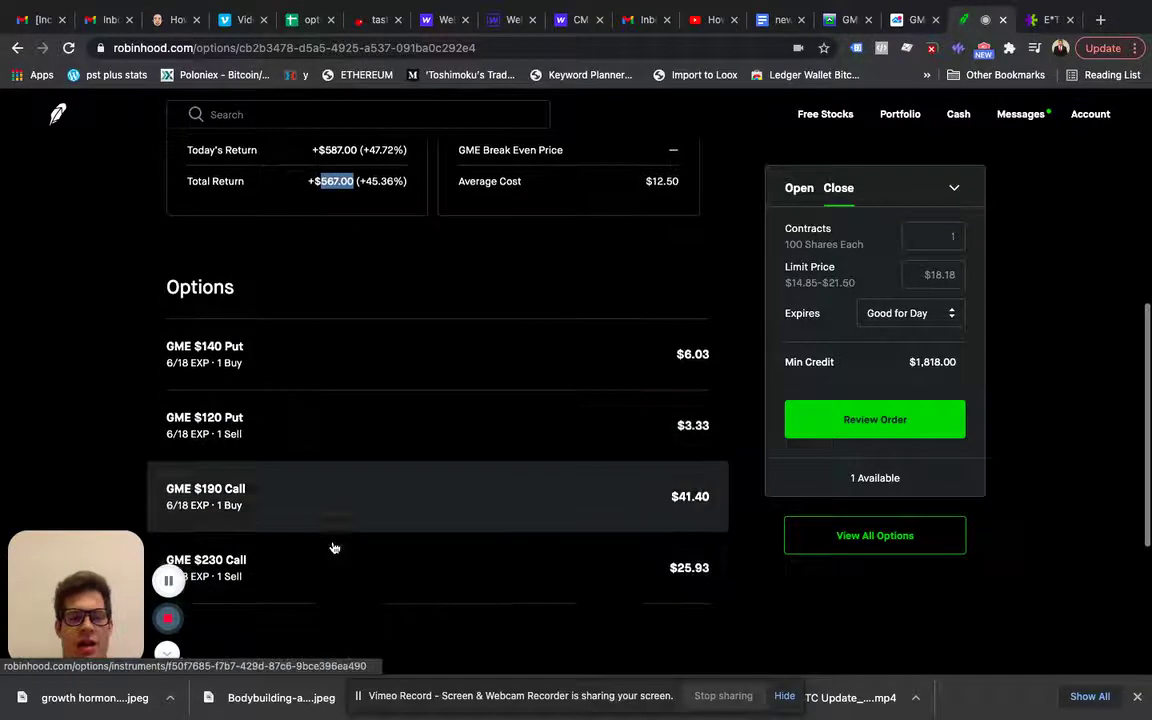
scroll(413, 478, down, 1)
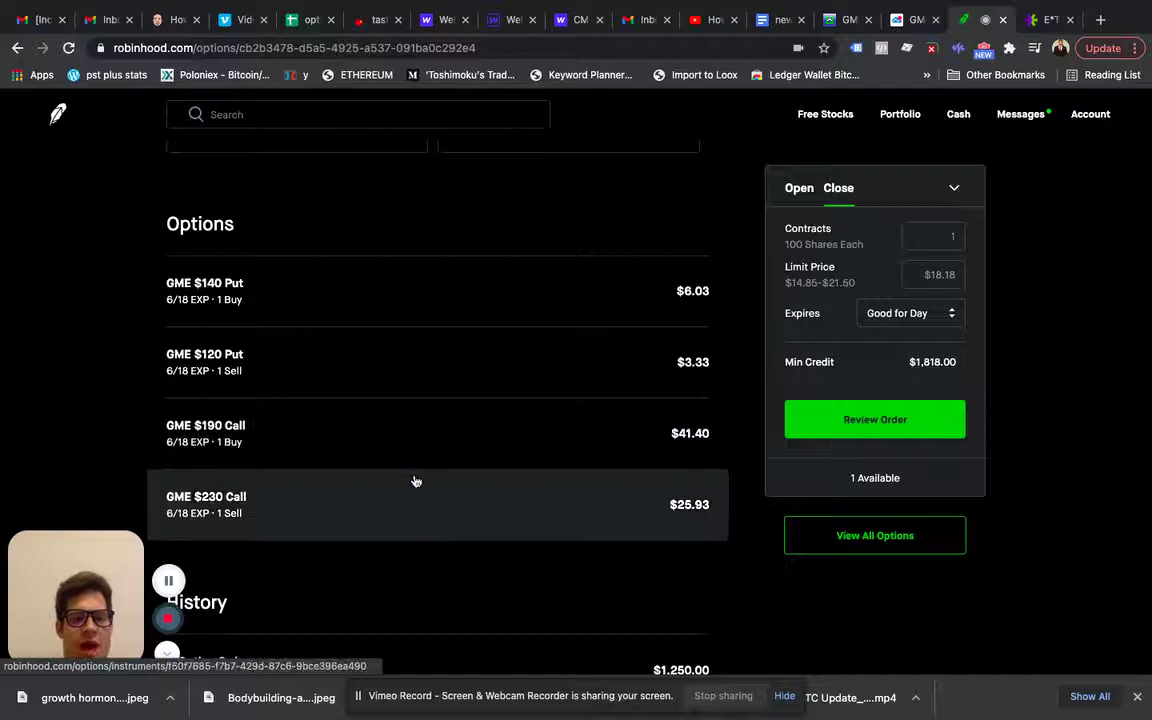